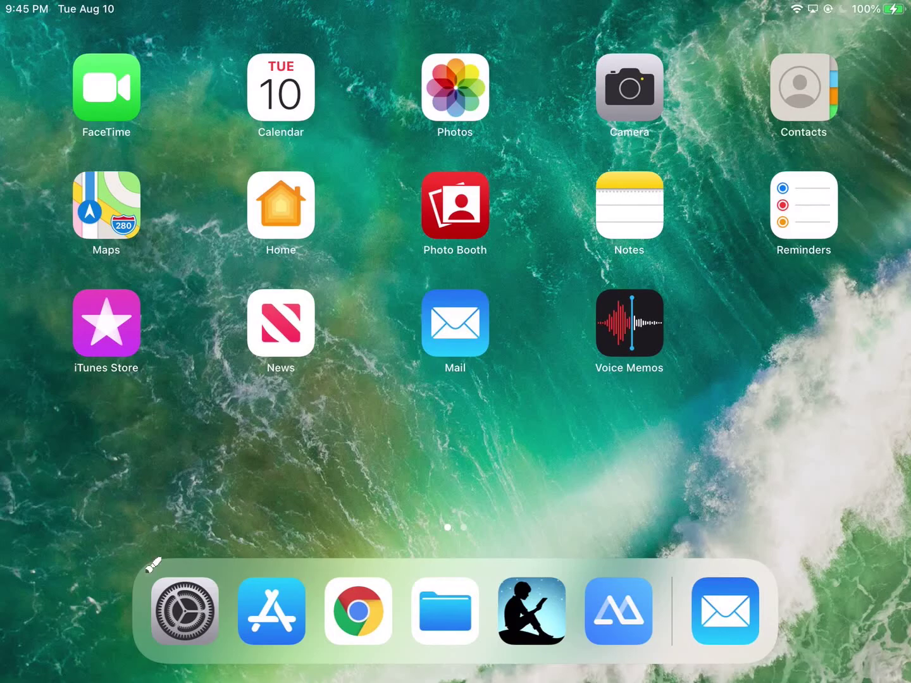
# Step: Go to the Mail page in the iPad Settings app
pyautogui.click(195, 601)
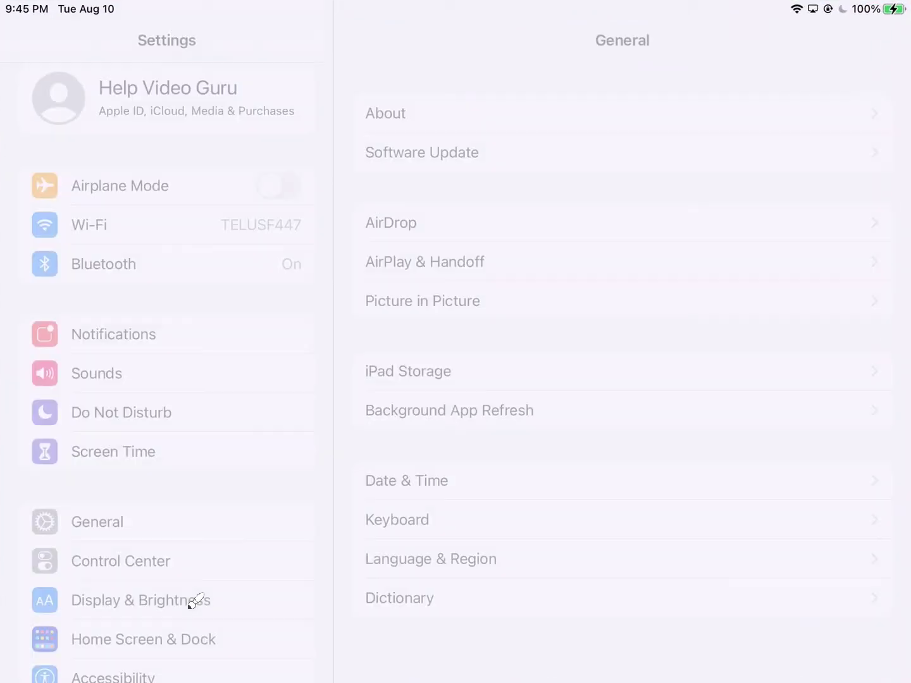
pyautogui.scroll(-3, 194, 601)
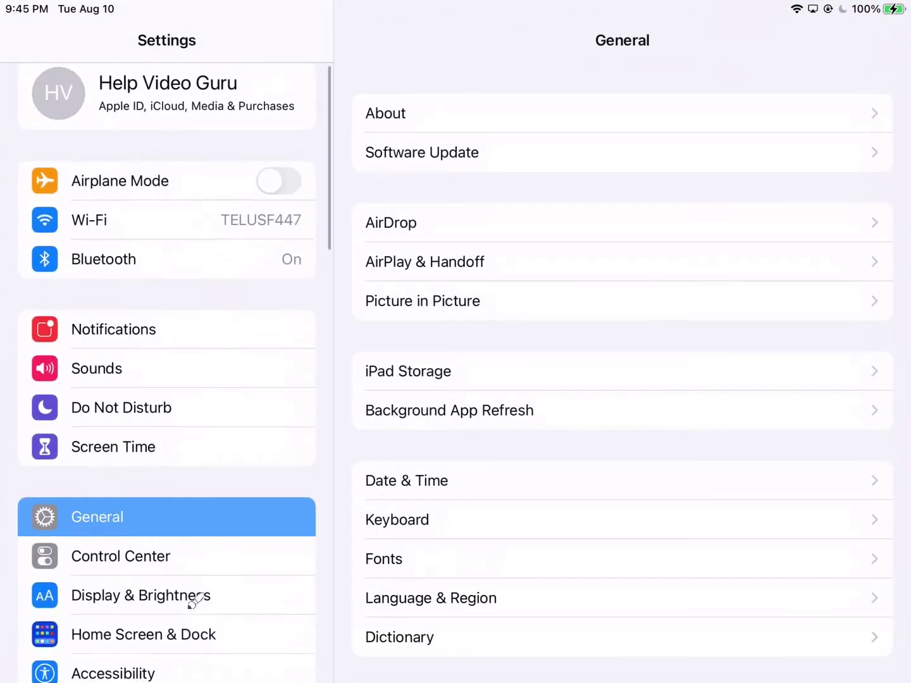
pyautogui.scroll(-4, 194, 601)
pyautogui.scroll(-2, 195, 601)
pyautogui.scroll(-4, 195, 602)
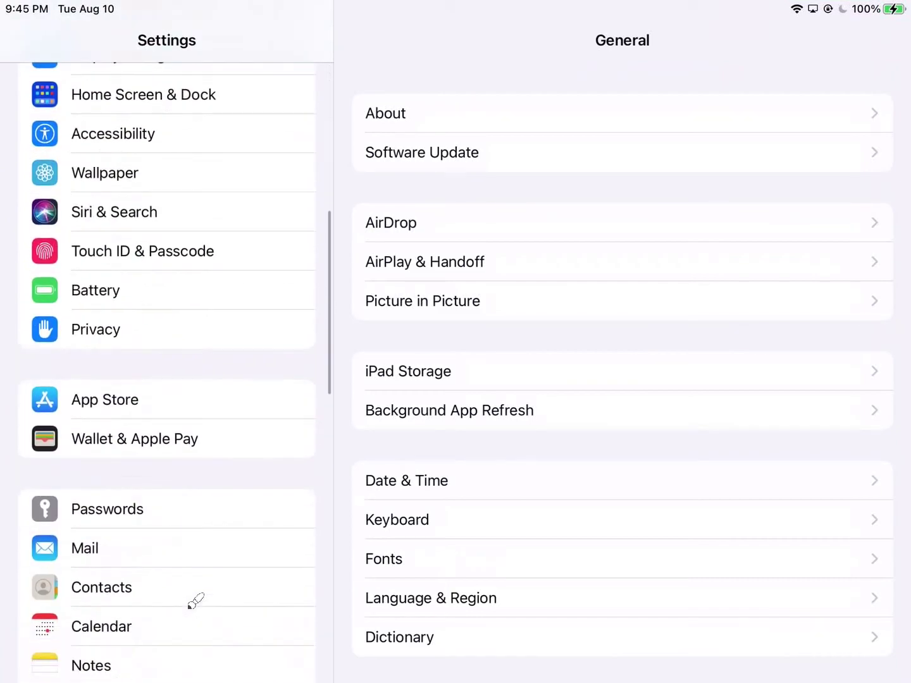
pyautogui.scroll(-2, 194, 601)
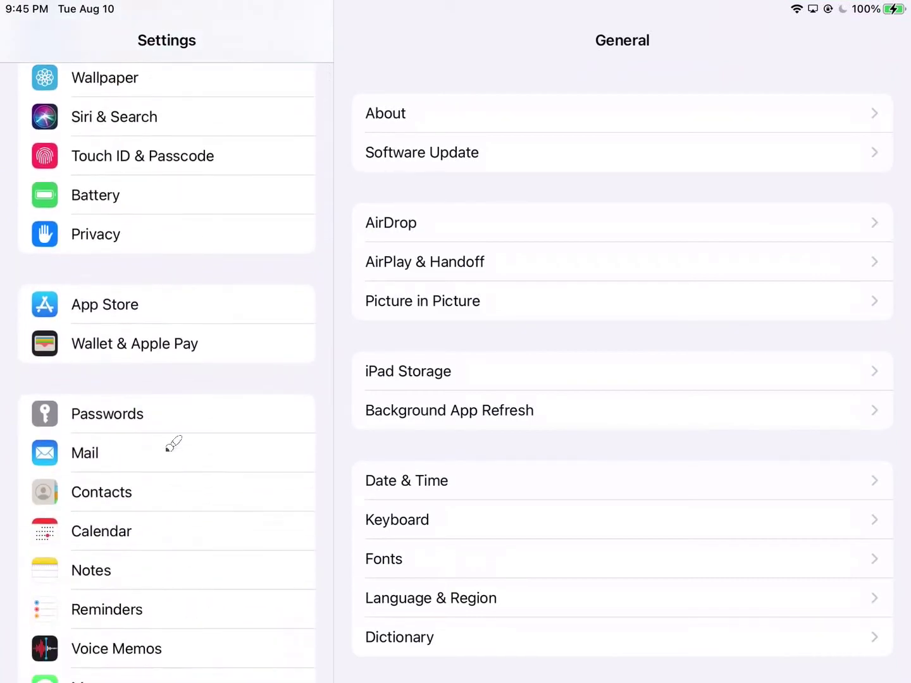
pyautogui.click(173, 444)
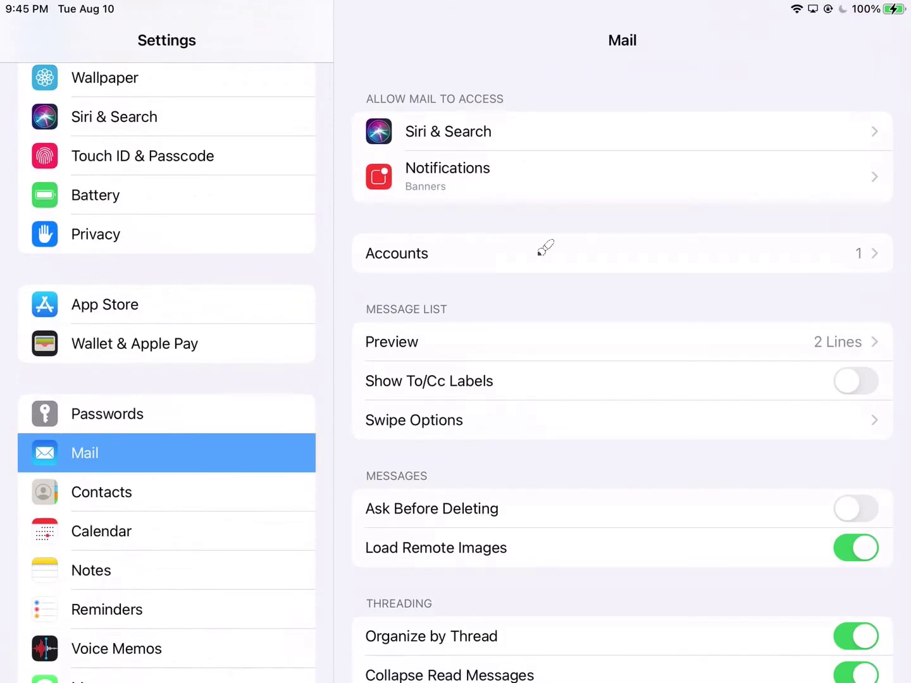
# Step: Begin adding a Google account from Mail's Accounts list
pyautogui.click(545, 248)
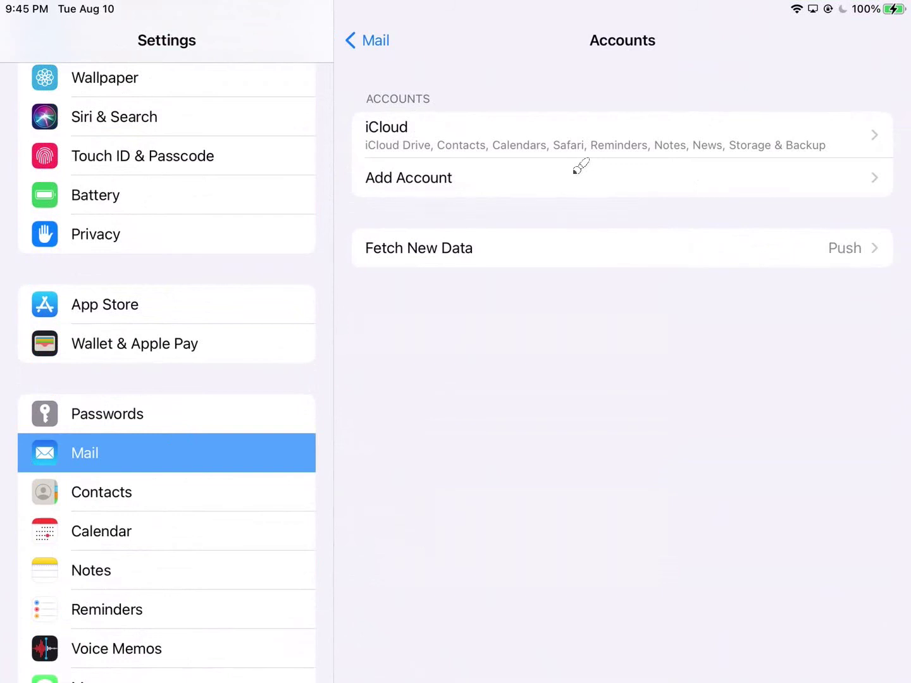
pyautogui.click(581, 167)
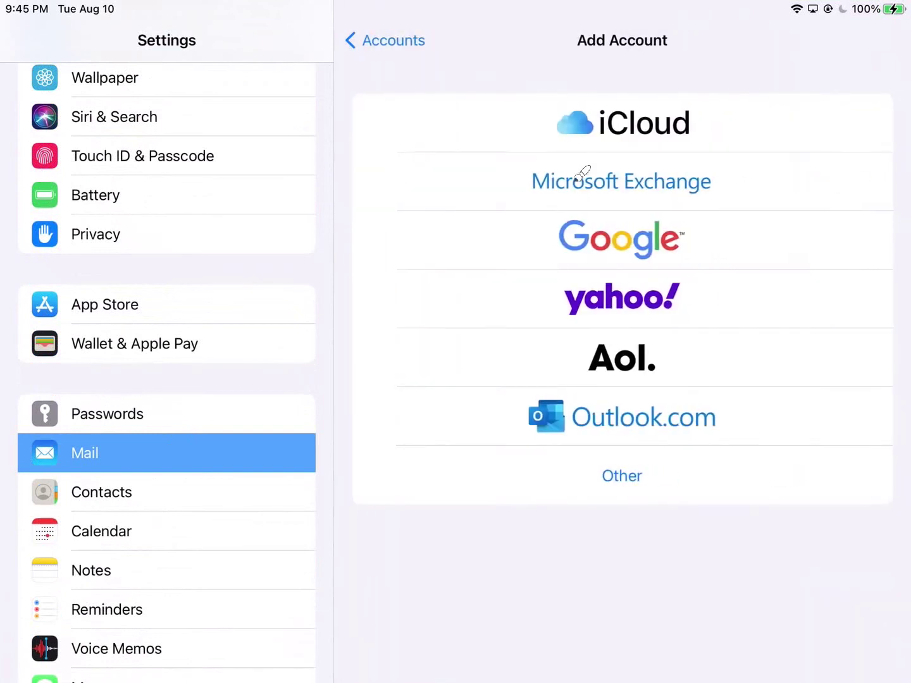
pyautogui.click(706, 224)
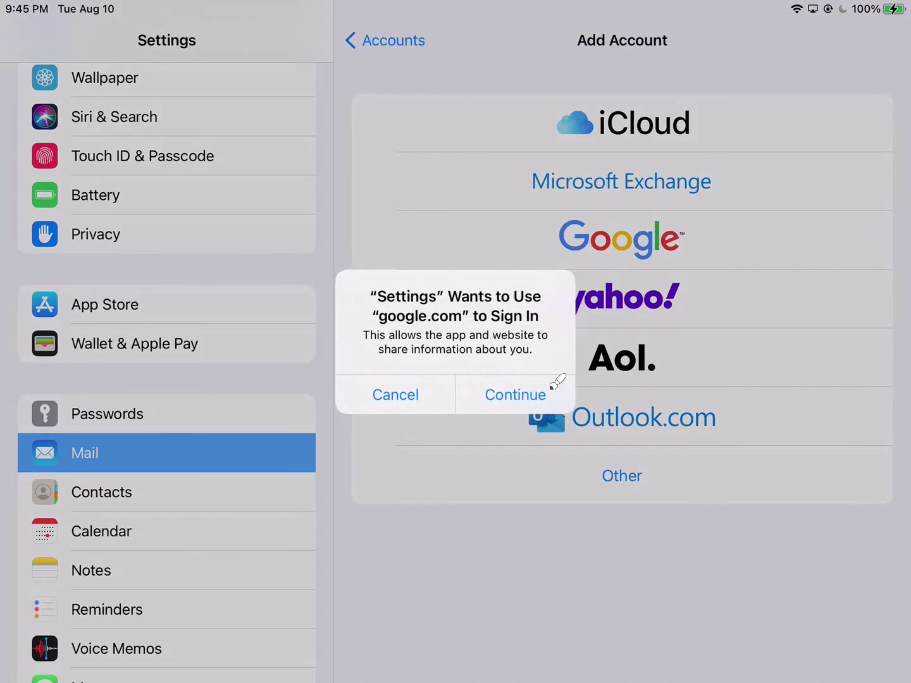
# Step: Allow sign-in through google.com and submit the Gmail address
pyautogui.click(551, 386)
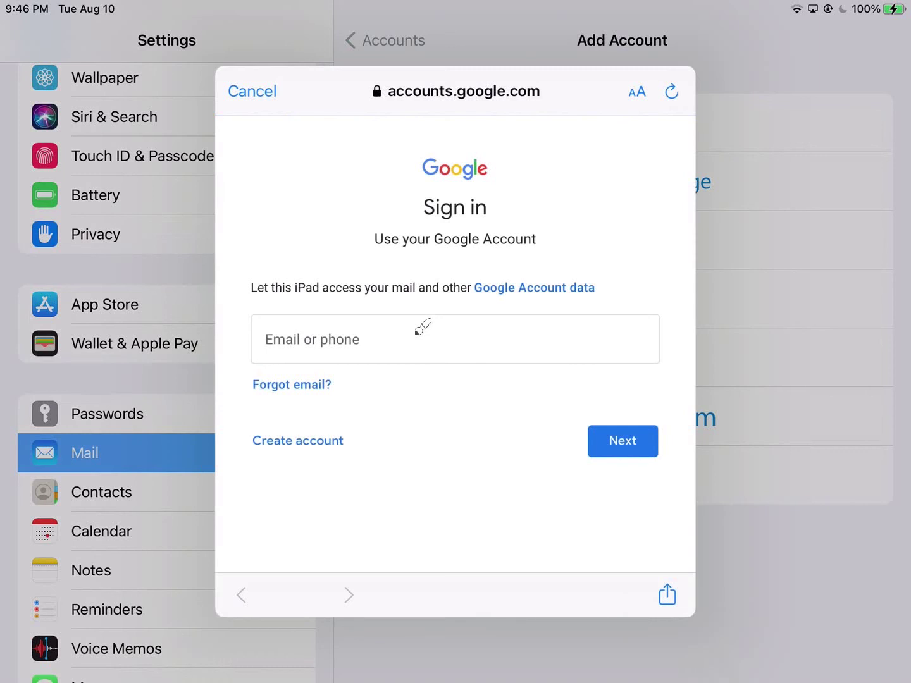
pyautogui.click(422, 327)
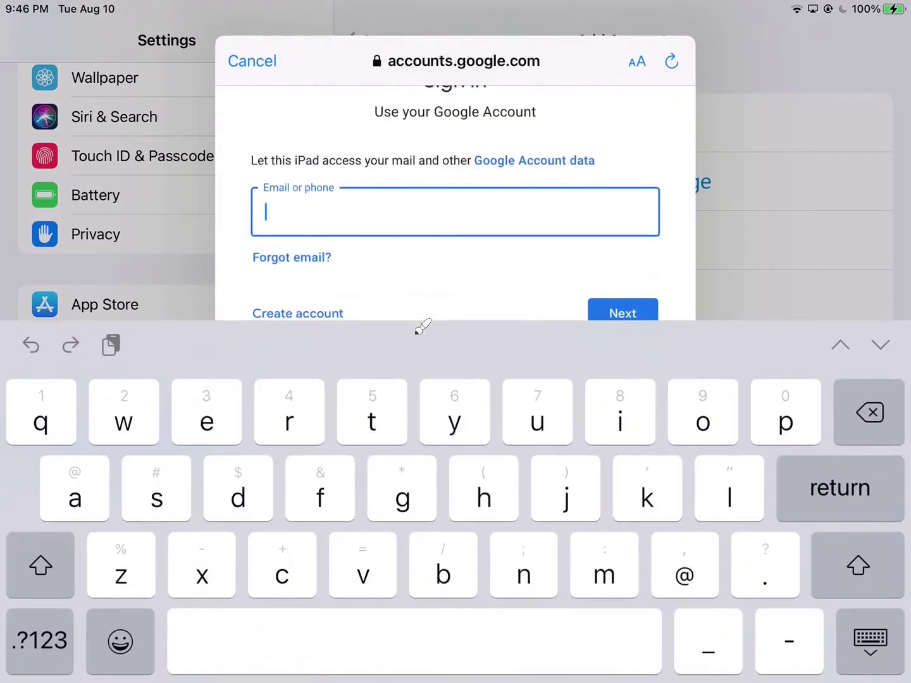
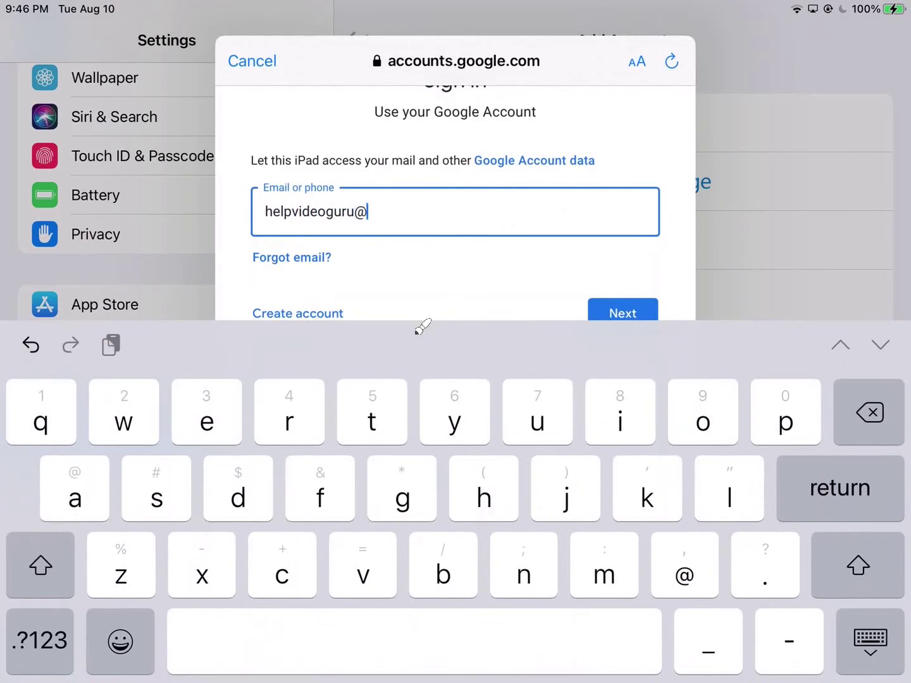
pyautogui.press('Return')
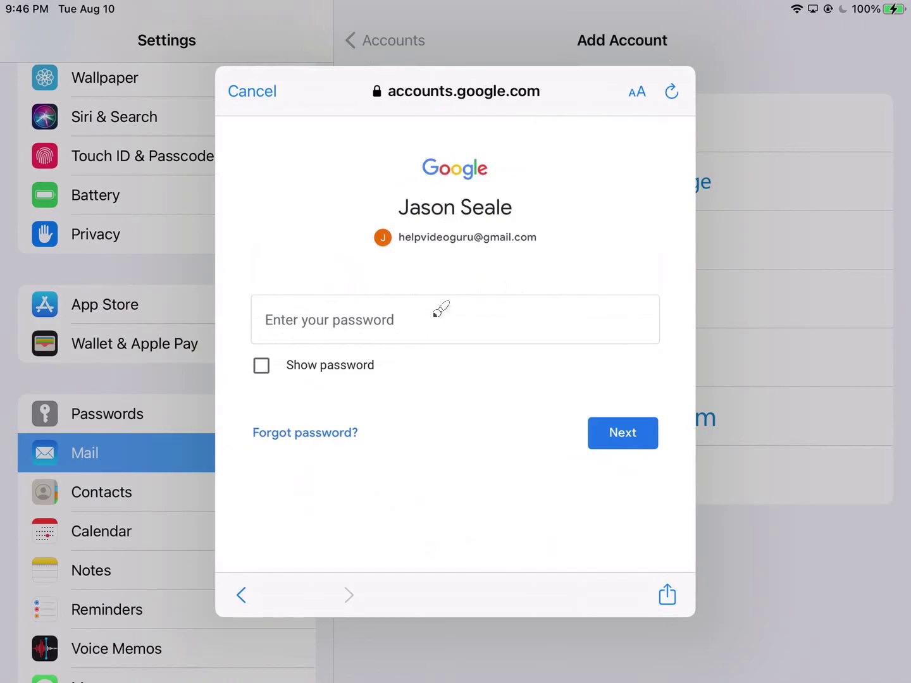
# Step: Submit the Google account password to sign in
pyautogui.click(442, 308)
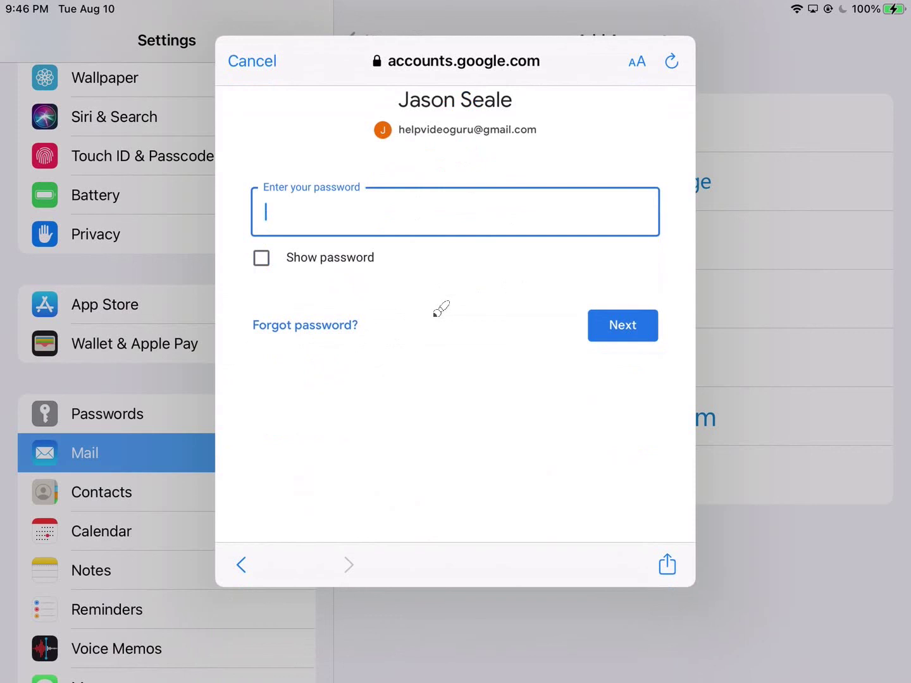
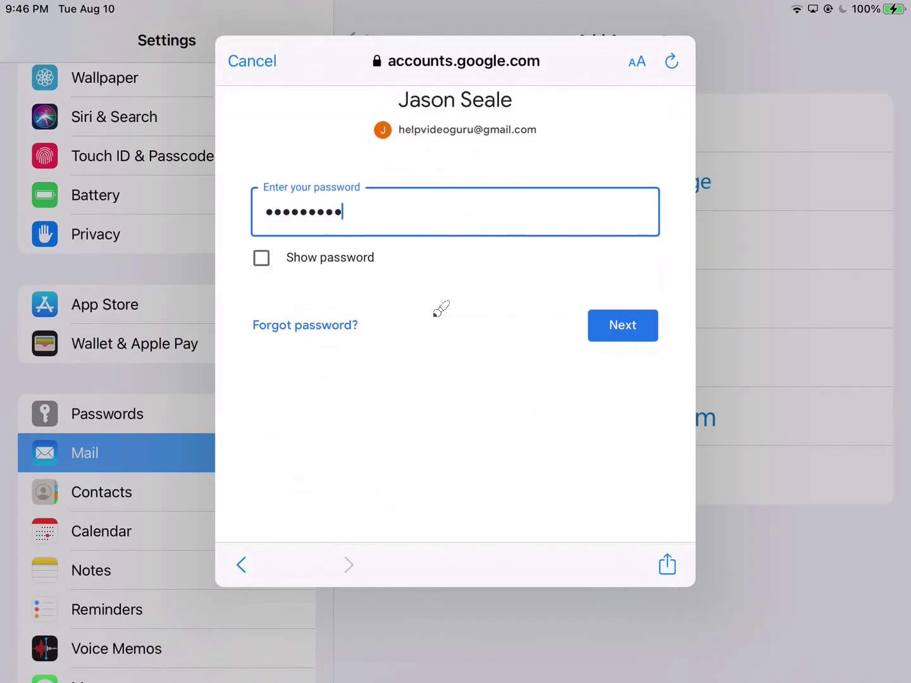
pyautogui.press('Return')
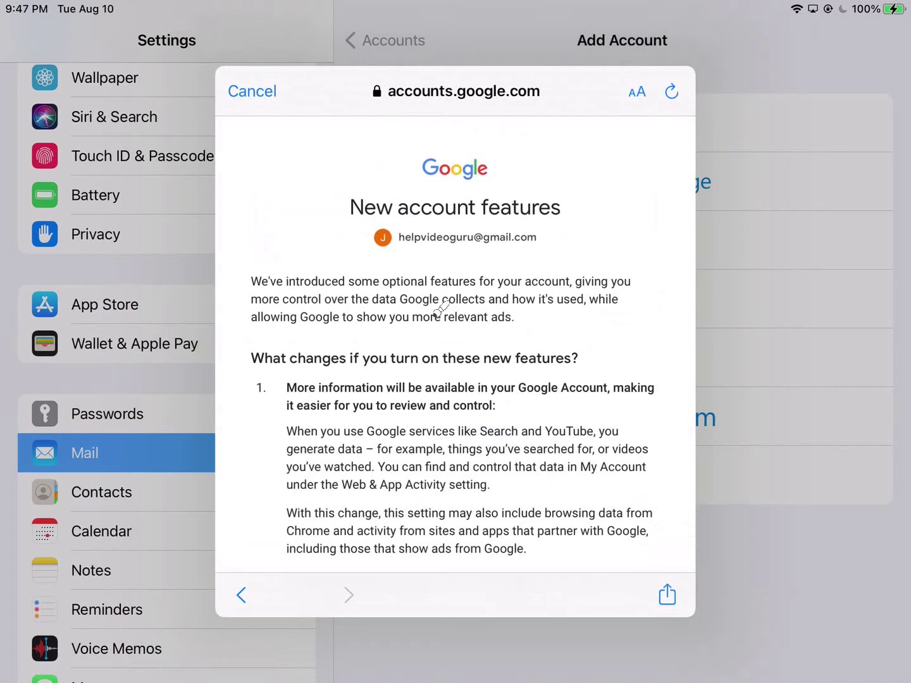
pyautogui.scroll(-2, 437, 310)
pyautogui.scroll(-4, 437, 310)
pyautogui.scroll(-3, 438, 310)
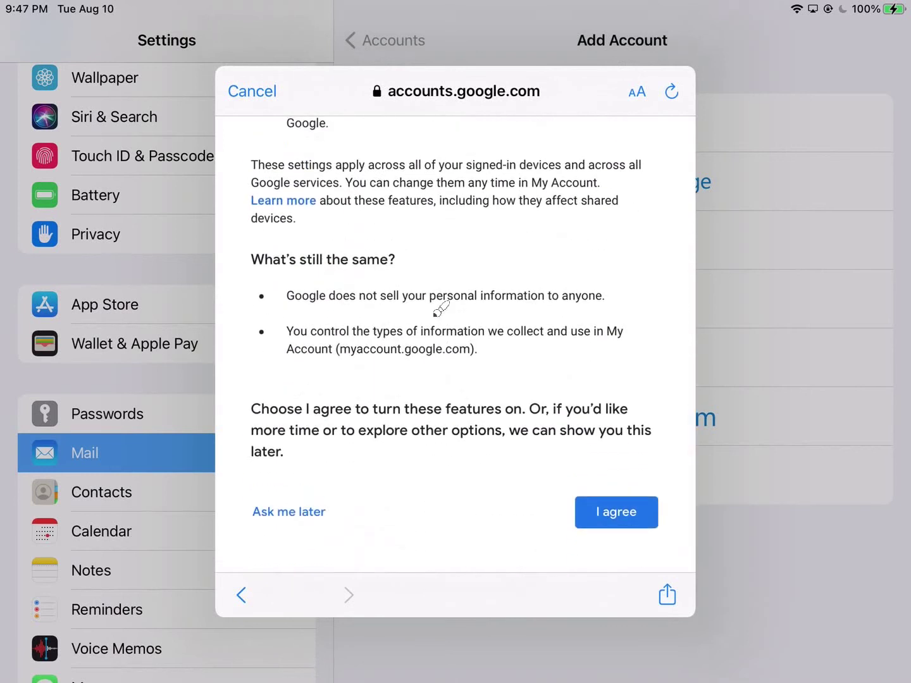
# Step: Agree to Google's new account features
pyautogui.press('Return')
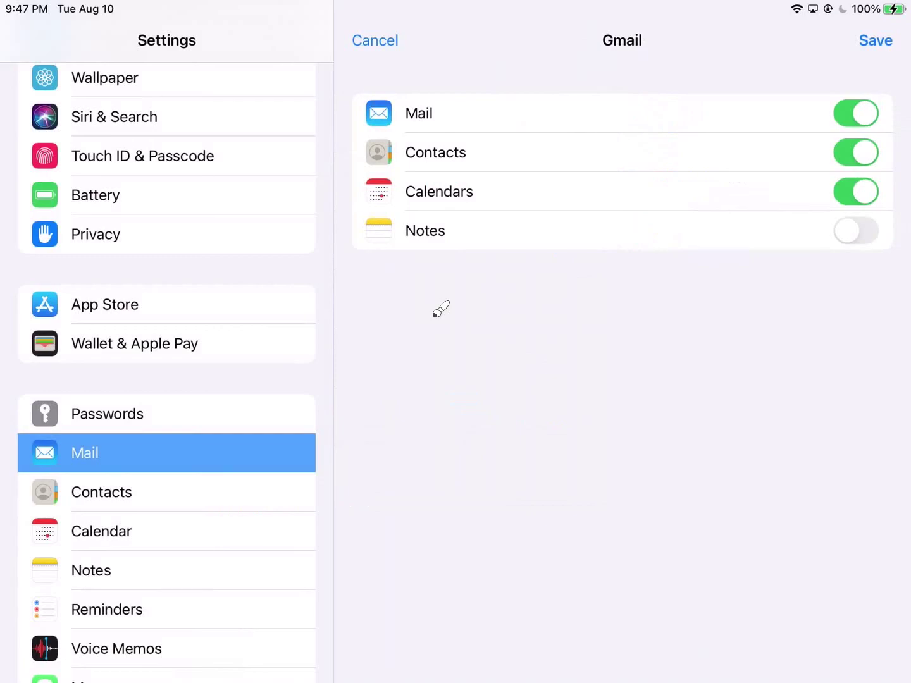
# Step: Enable Notes sync for Gmail and save the account
pyautogui.click(856, 230)
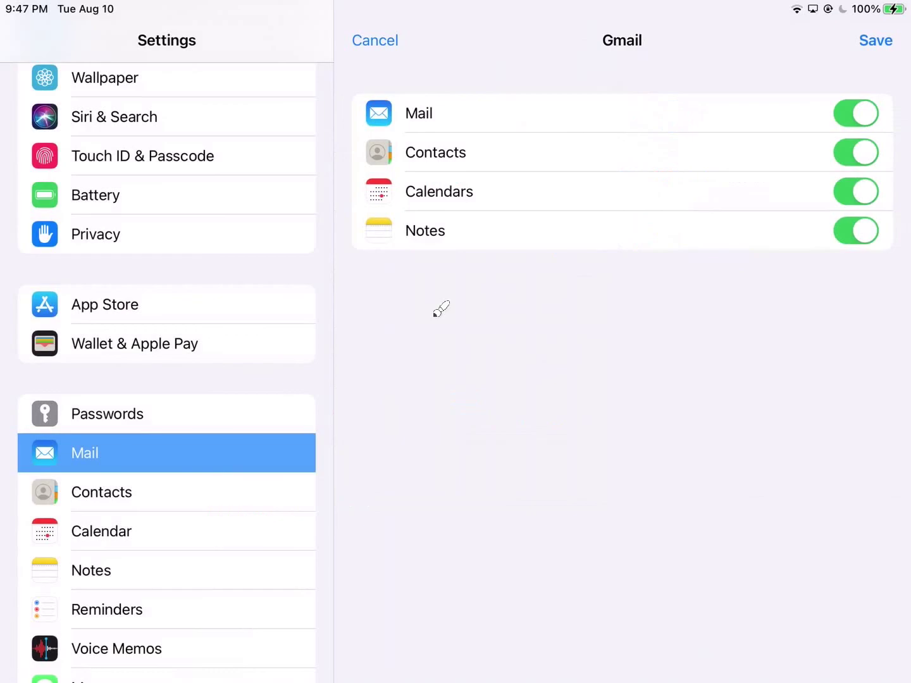
pyautogui.scroll(3, 441, 308)
pyautogui.click(876, 41)
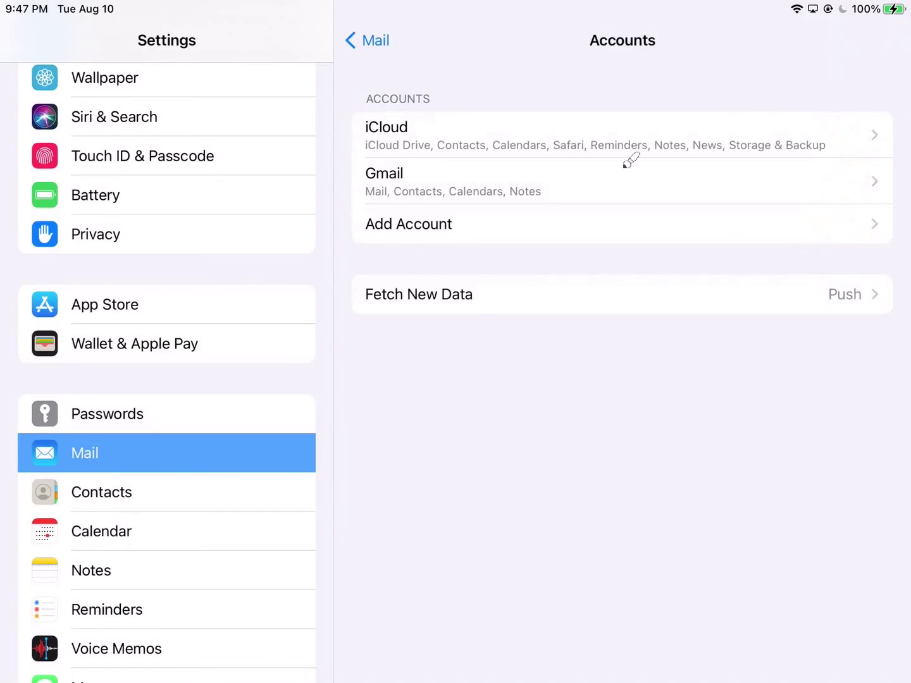
# Step: Check the Gmail account's details and SMTP server, then dismiss the sheet unchanged
pyautogui.click(869, 181)
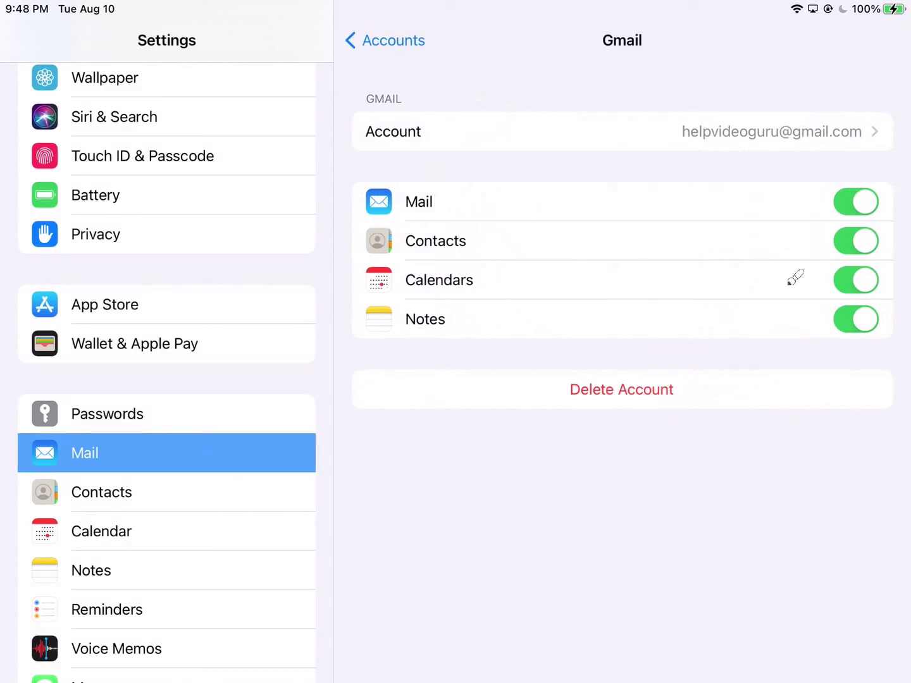
pyautogui.click(887, 122)
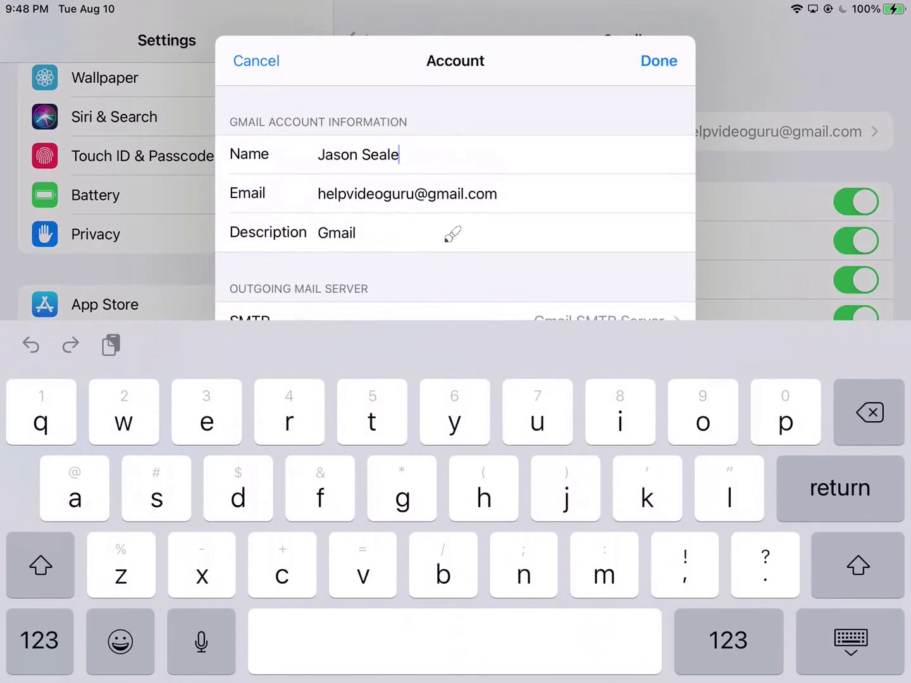
pyautogui.scroll(-1, 454, 255)
pyautogui.scroll(-3, 455, 255)
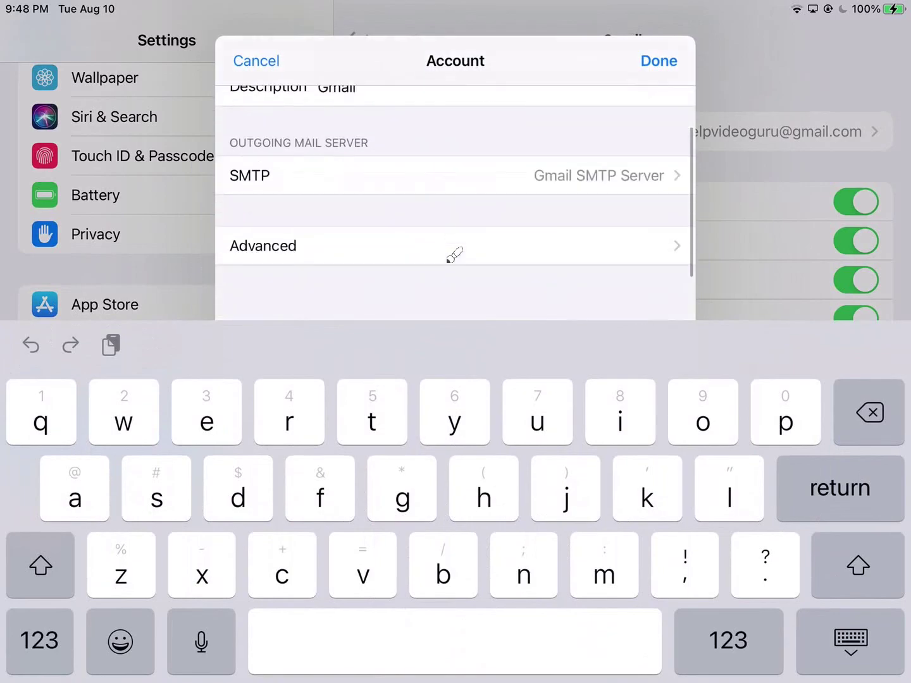
pyautogui.scroll(-1, 454, 255)
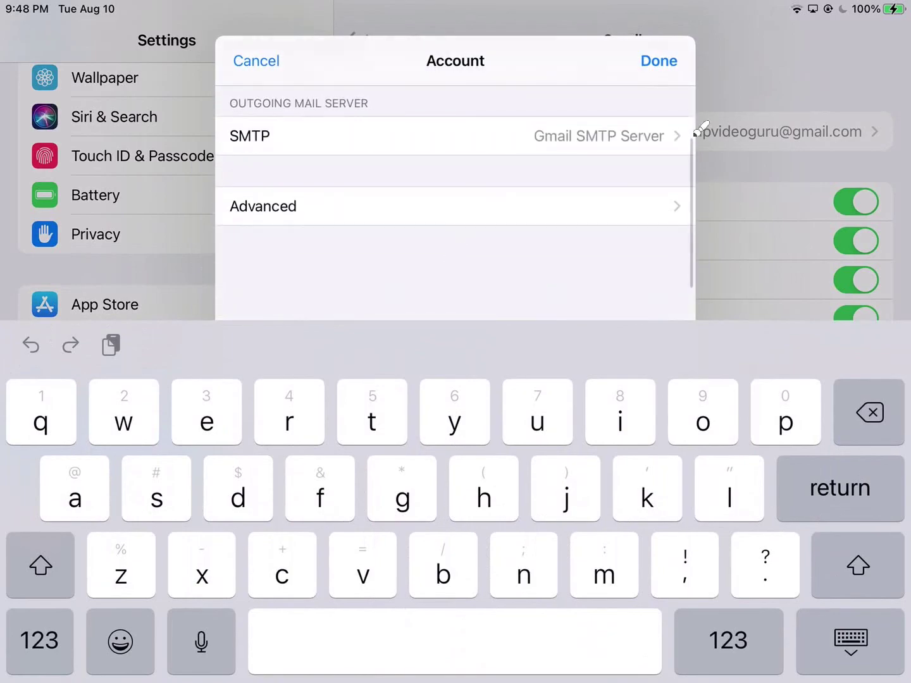
pyautogui.click(680, 125)
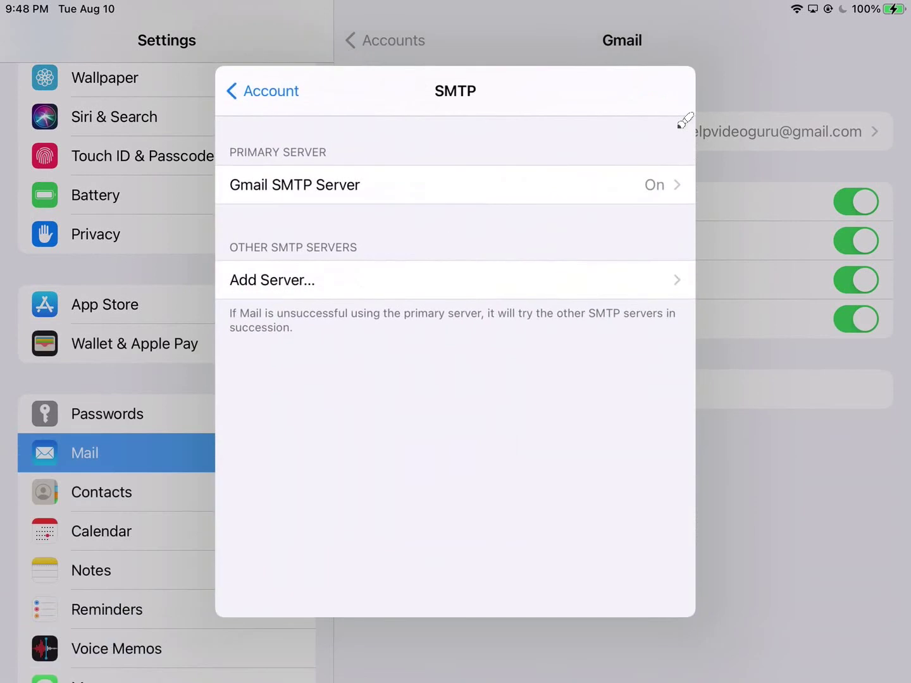
pyautogui.click(264, 91)
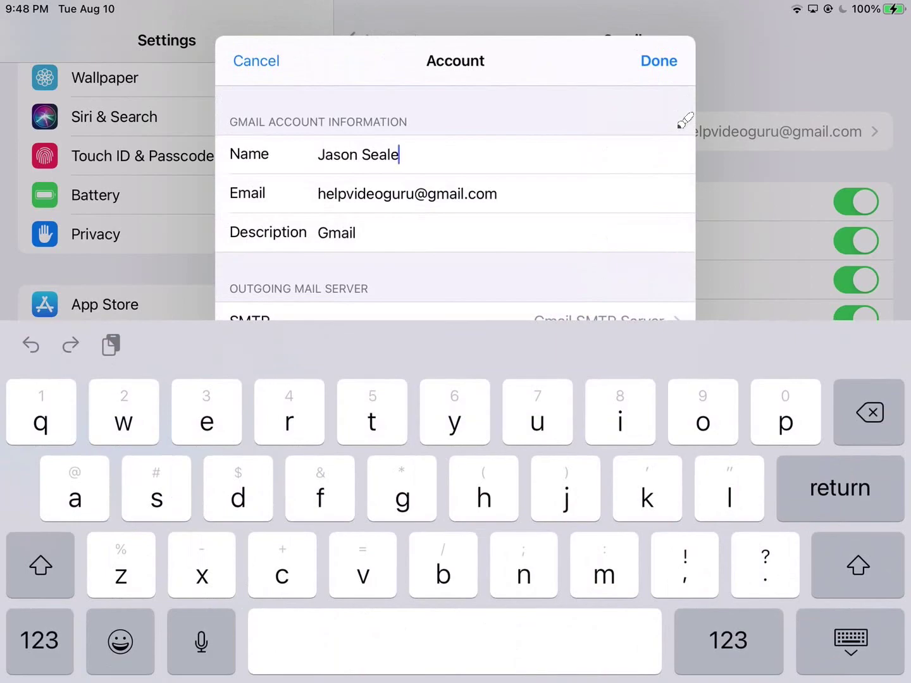
pyautogui.press('Escape')
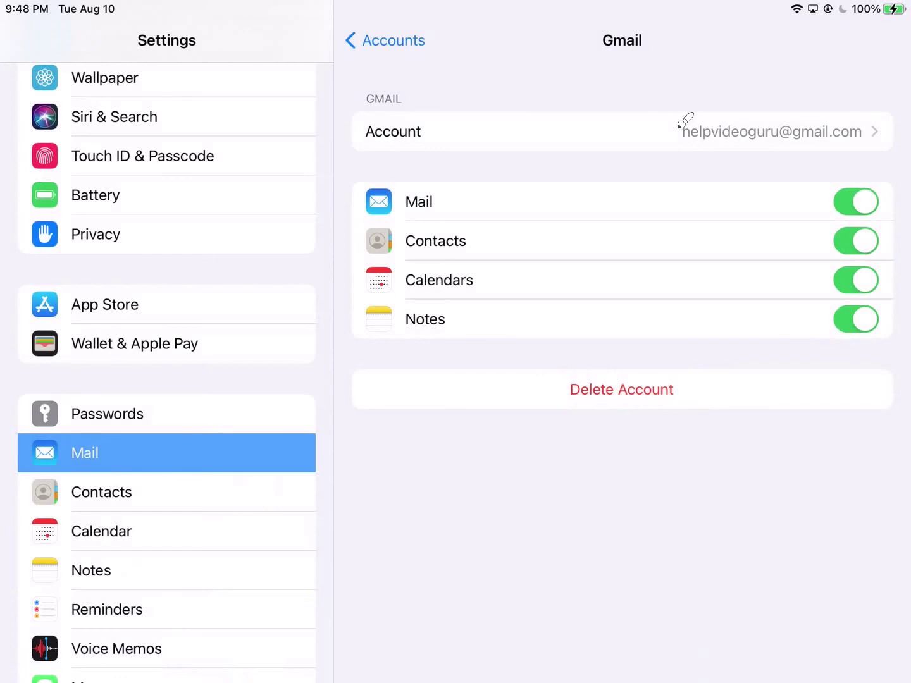
# Step: Leave Settings for the iPad Home Screen
pyautogui.press('super+h')
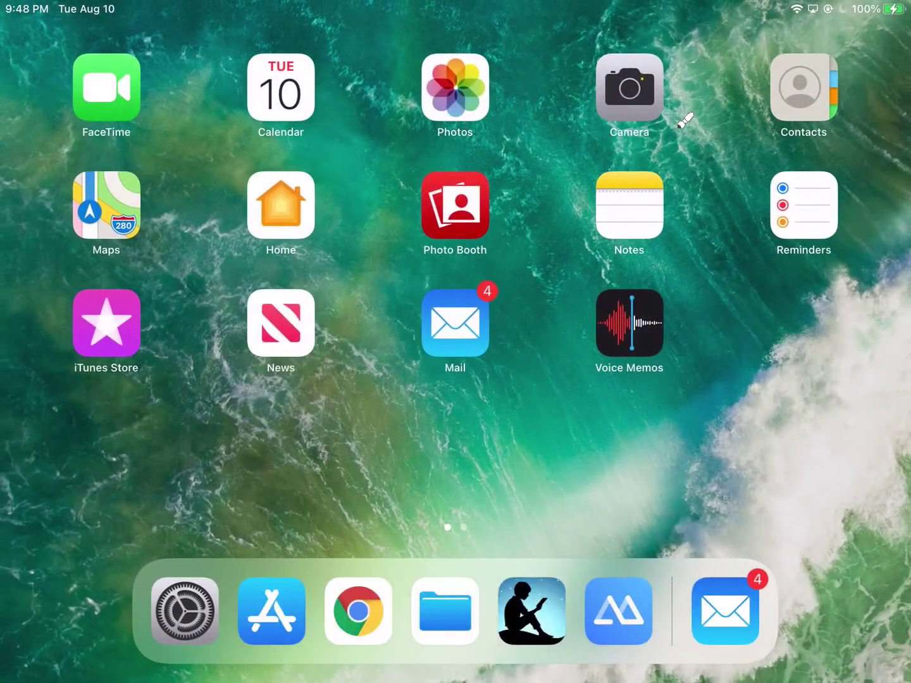